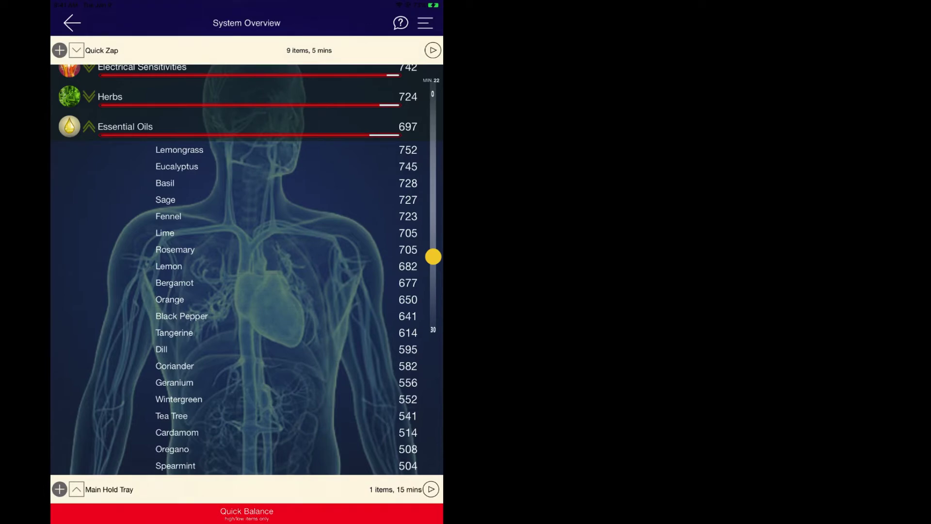
Step: Shorten the nine-item Quick Zap session from 5 minutes to 1 minute
{"action": "left_click_drag", "start_coordinate": [137, 362], "coordinate": [87, 362]}
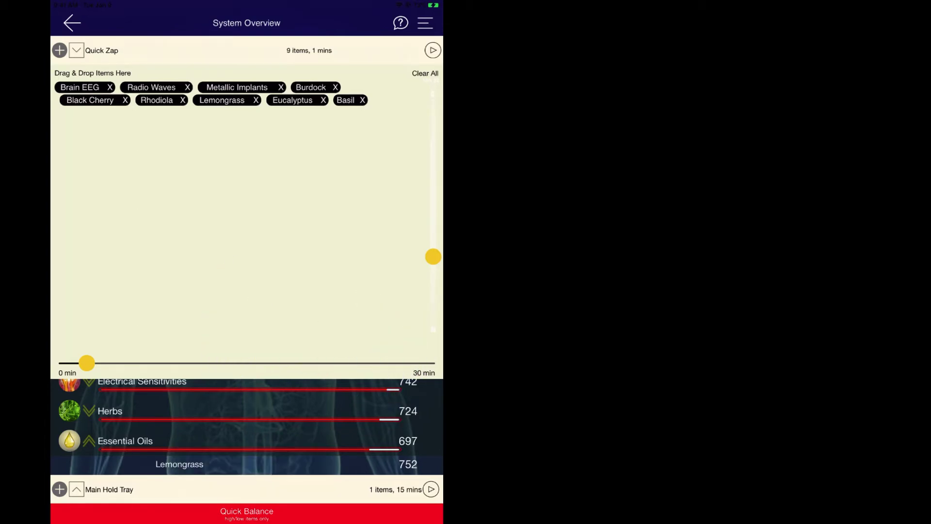
Step: Run the one-minute Quick Zap to completion, yielding 30% average rectification
{"action": "left_click", "coordinate": [432, 50]}
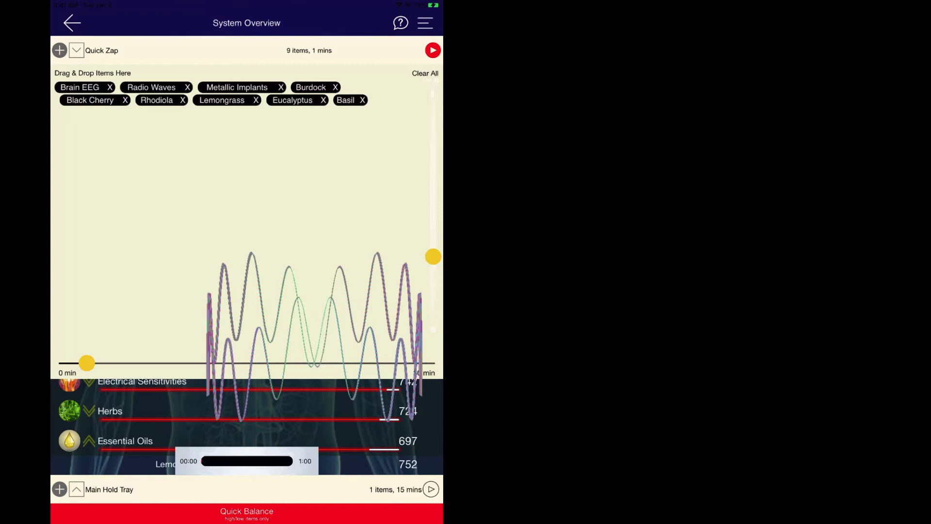